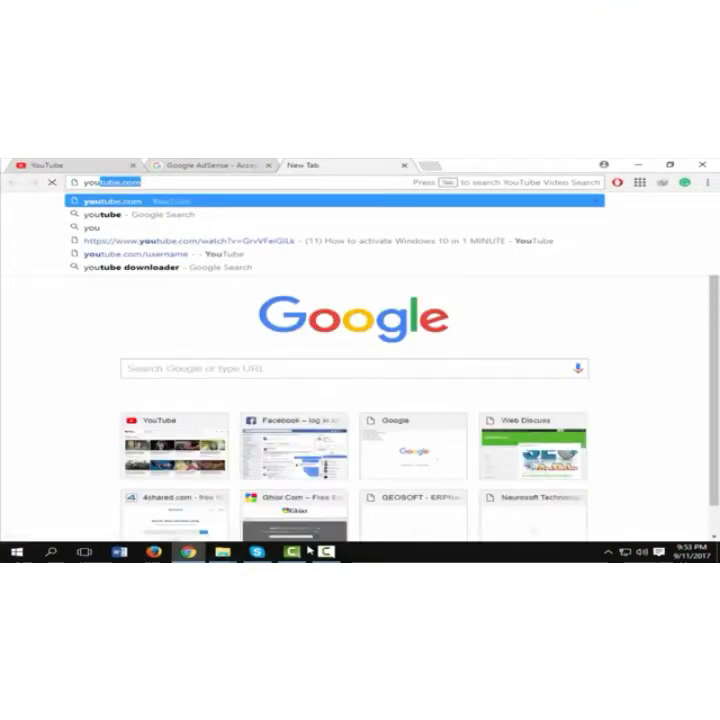
pyautogui.write('tube.com')
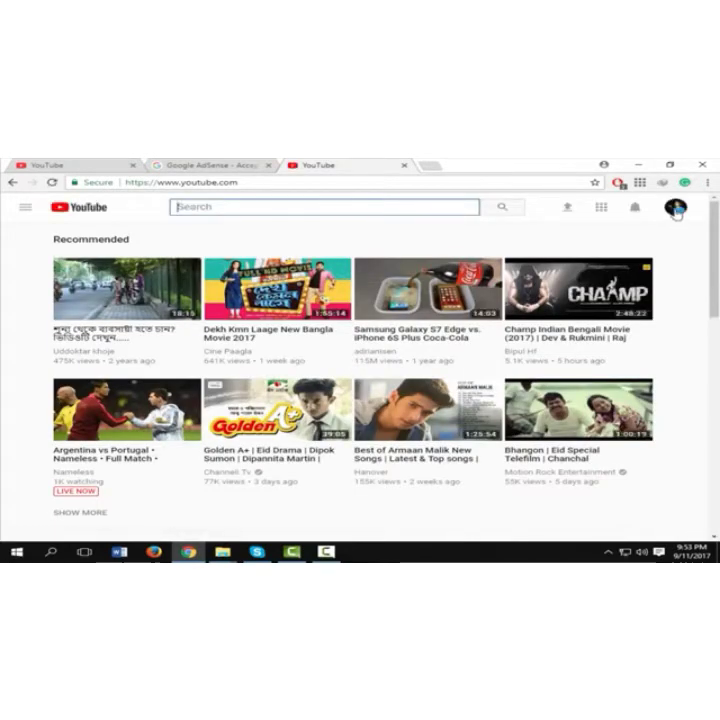
# Enable monetization in Creator Studio and begin changing the channel's associated AdSense account
pyautogui.click(676, 208)
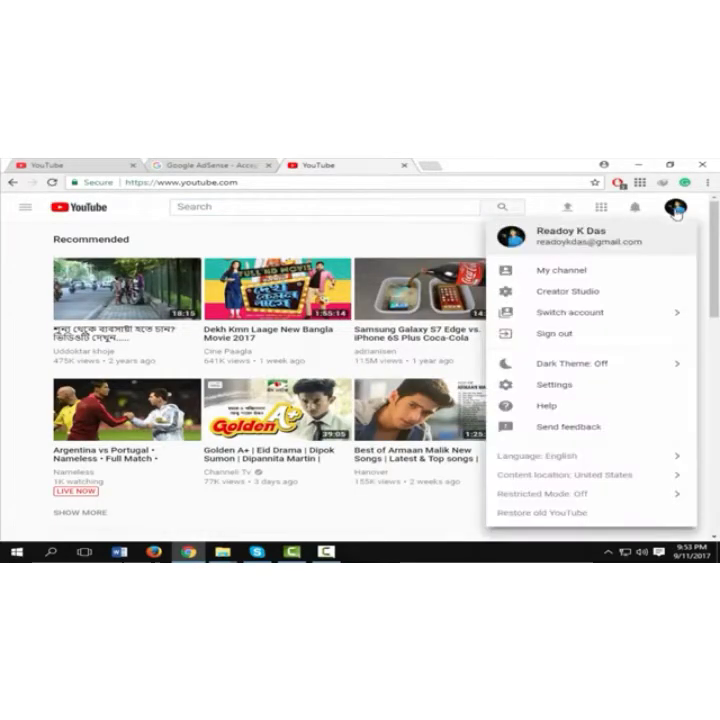
pyautogui.click(559, 296)
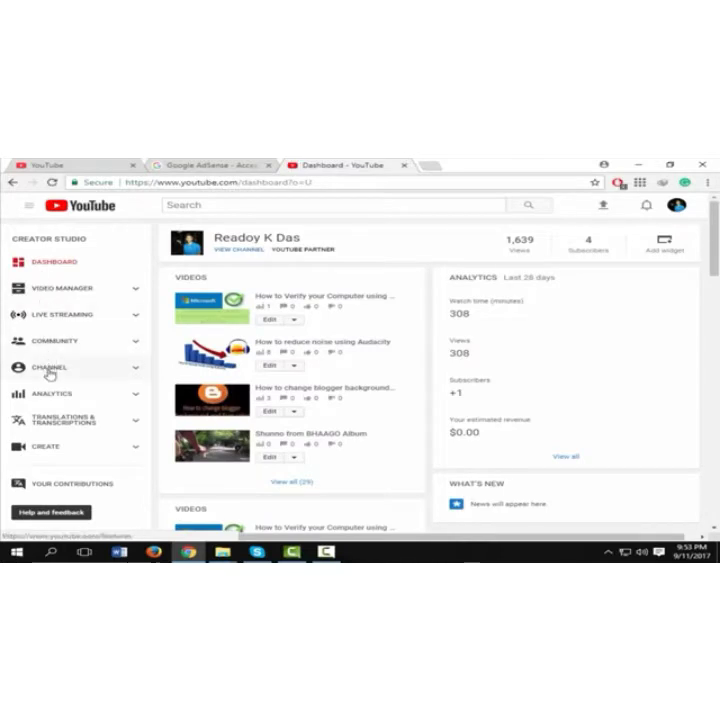
pyautogui.click(50, 370)
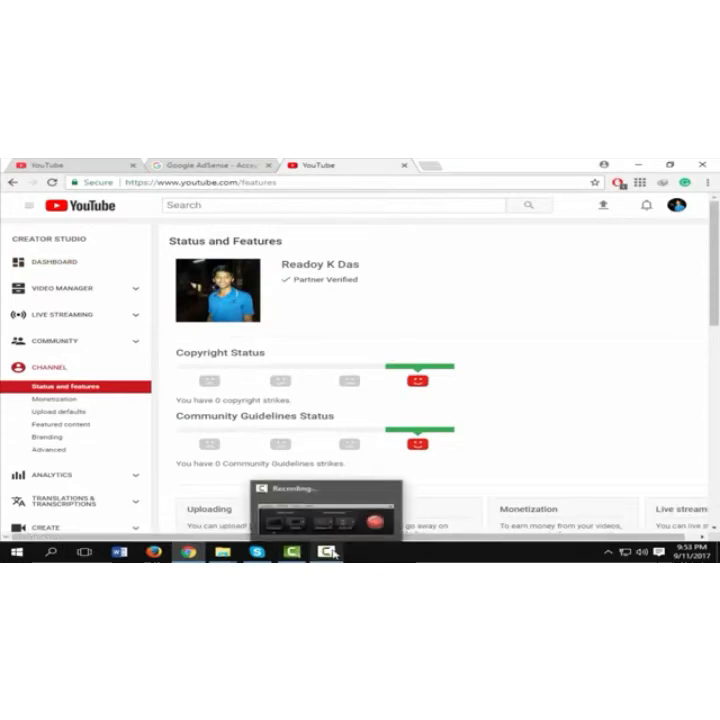
pyautogui.click(330, 552)
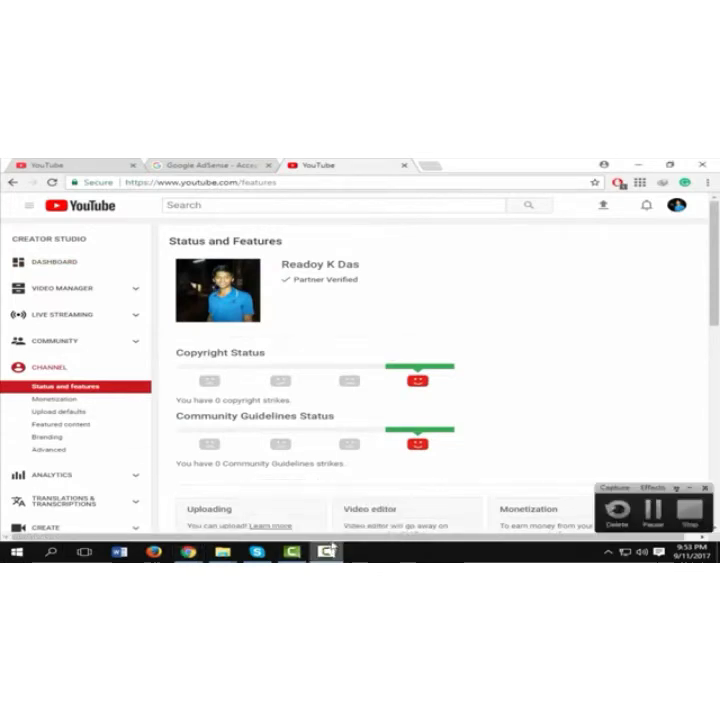
pyautogui.scroll(-2, 505, 354)
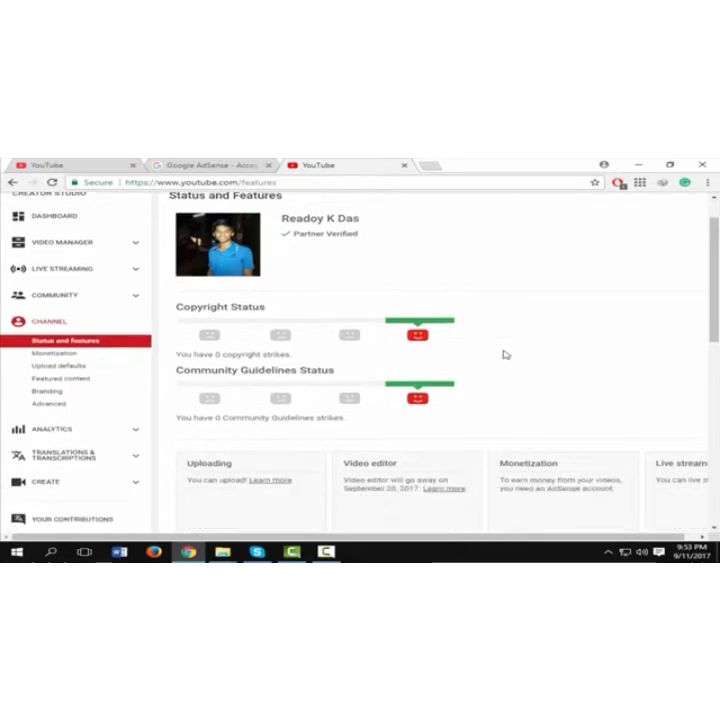
pyautogui.scroll(-2, 505, 354)
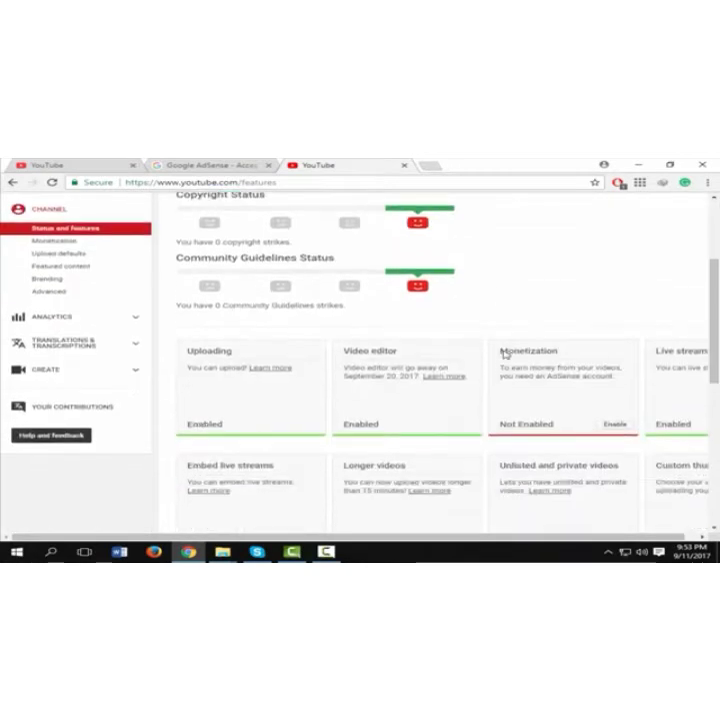
pyautogui.click(613, 424)
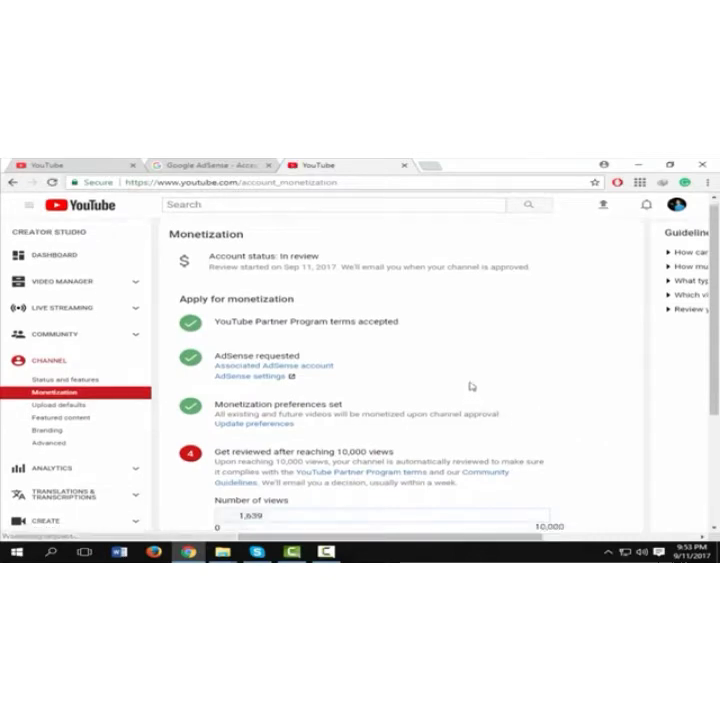
pyautogui.scroll(-2, 475, 391)
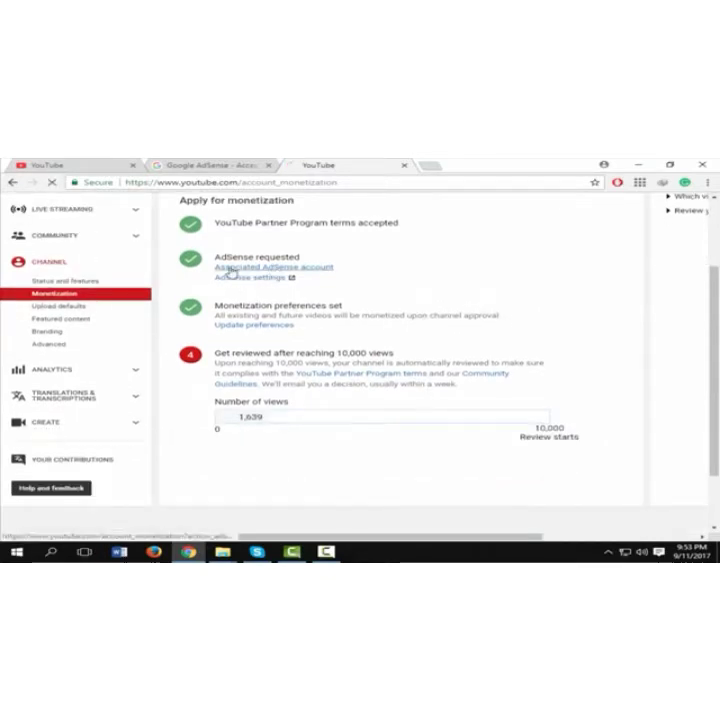
pyautogui.click(275, 268)
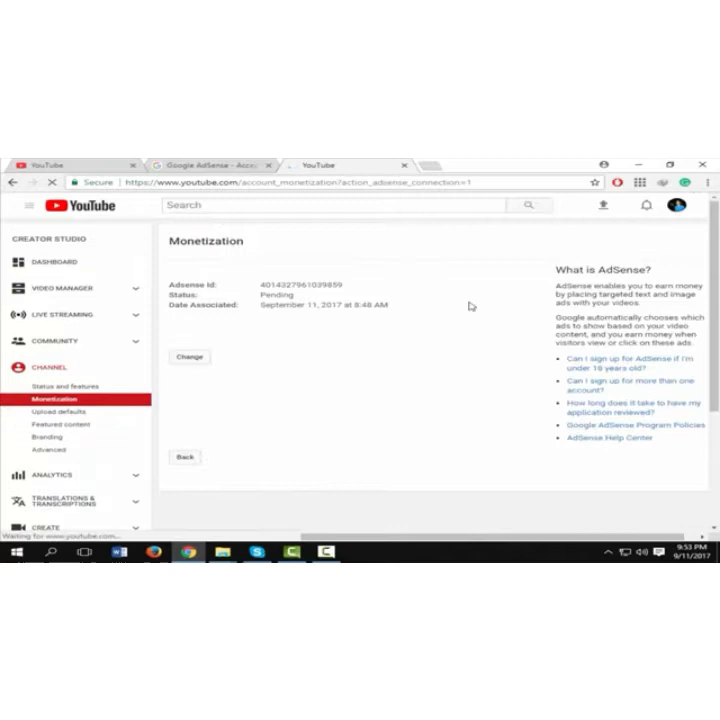
pyautogui.click(198, 357)
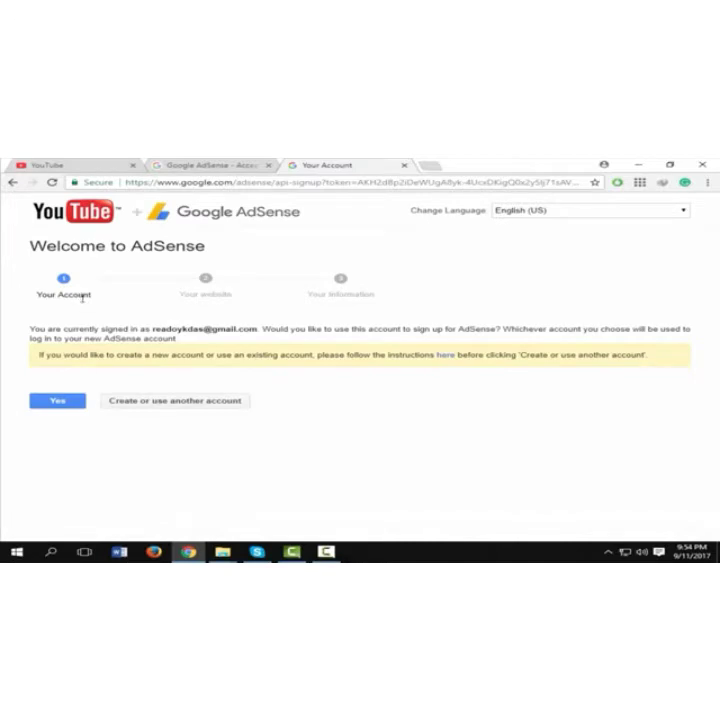
# Sign up for AdSense with the current Google account and accept the YouTube channel association
pyautogui.click(58, 401)
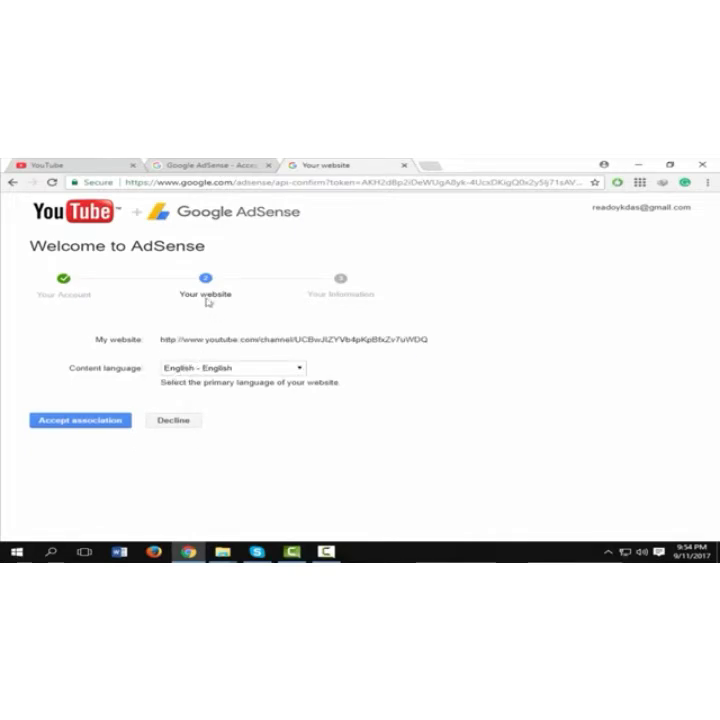
pyautogui.click(66, 421)
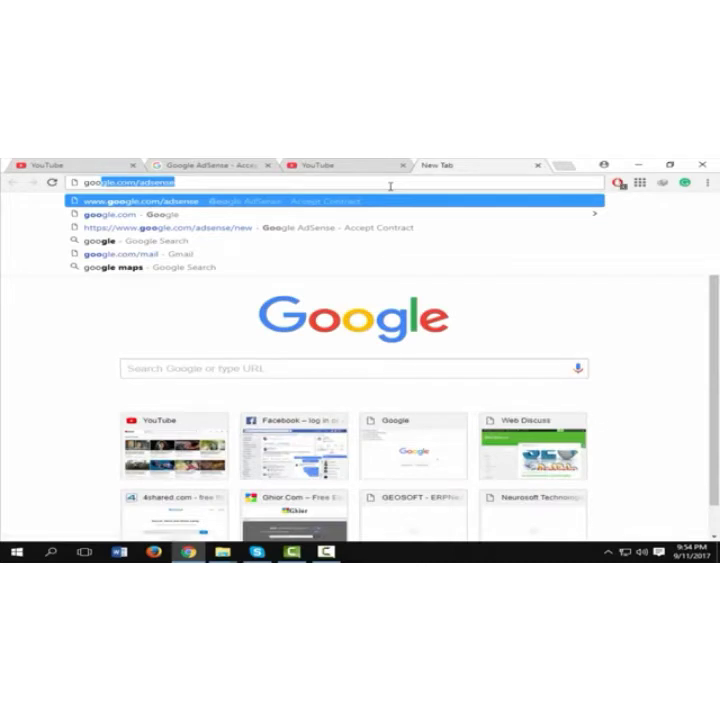
# Load google.com/adsense in a new browser tab
pyautogui.press('Return')
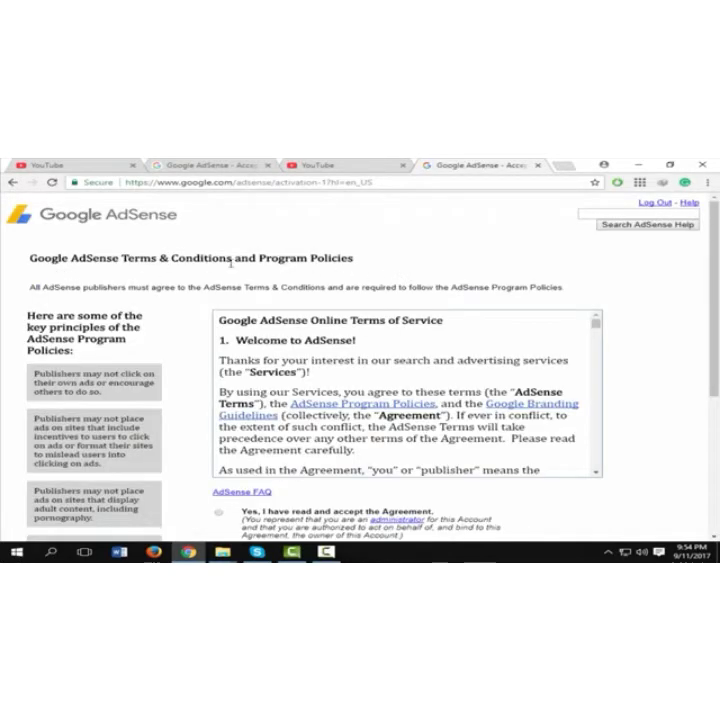
pyautogui.scroll(-1, 388, 270)
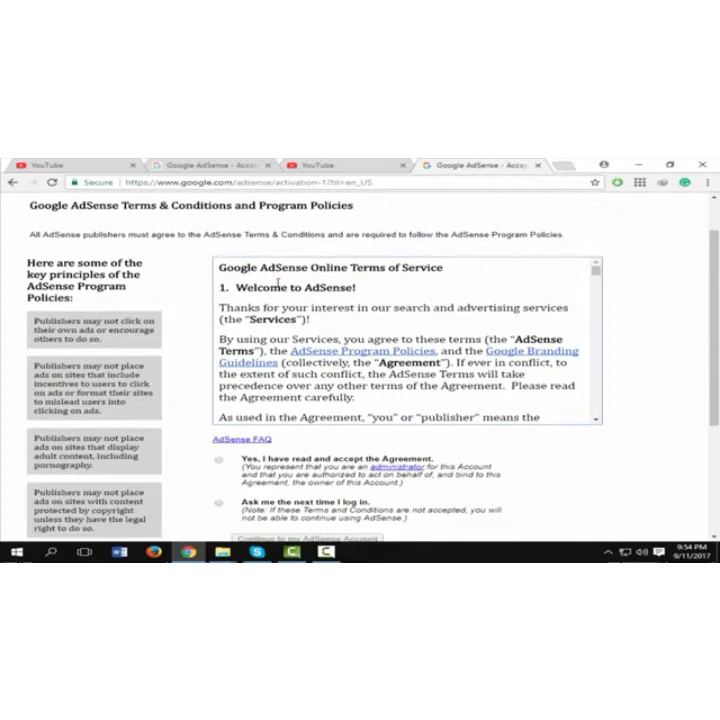
pyautogui.scroll(-3, 324, 298)
pyautogui.scroll(-3, 324, 298)
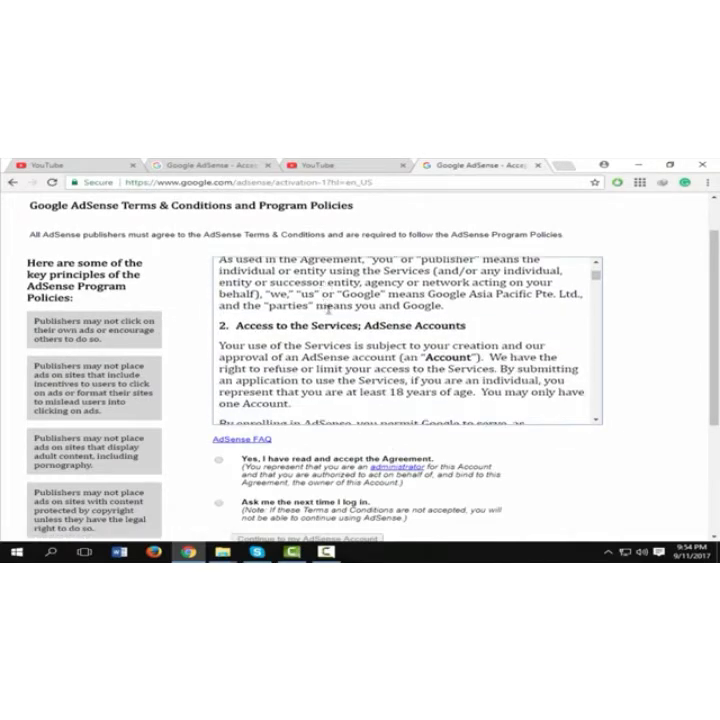
pyautogui.scroll(-10, 370, 362)
pyautogui.scroll(-4, 370, 362)
pyautogui.scroll(-2, 370, 362)
pyautogui.scroll(-4, 370, 362)
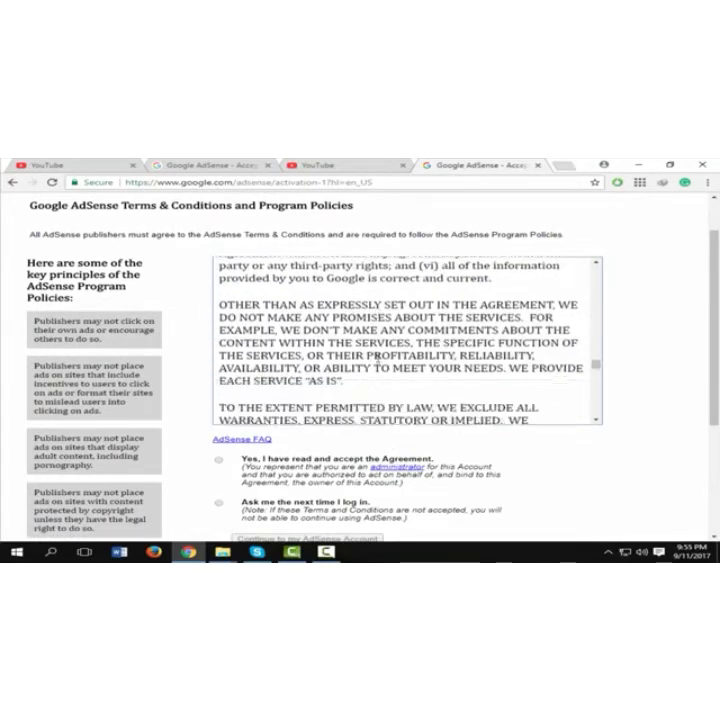
pyautogui.scroll(-3, 370, 362)
pyautogui.scroll(-5, 375, 358)
pyautogui.scroll(-2, 370, 362)
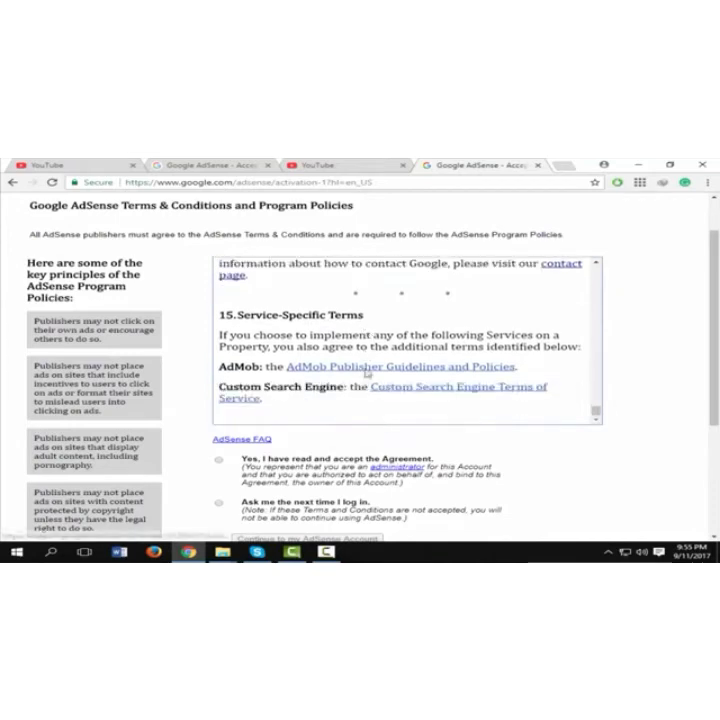
pyautogui.scroll(-3, 328, 378)
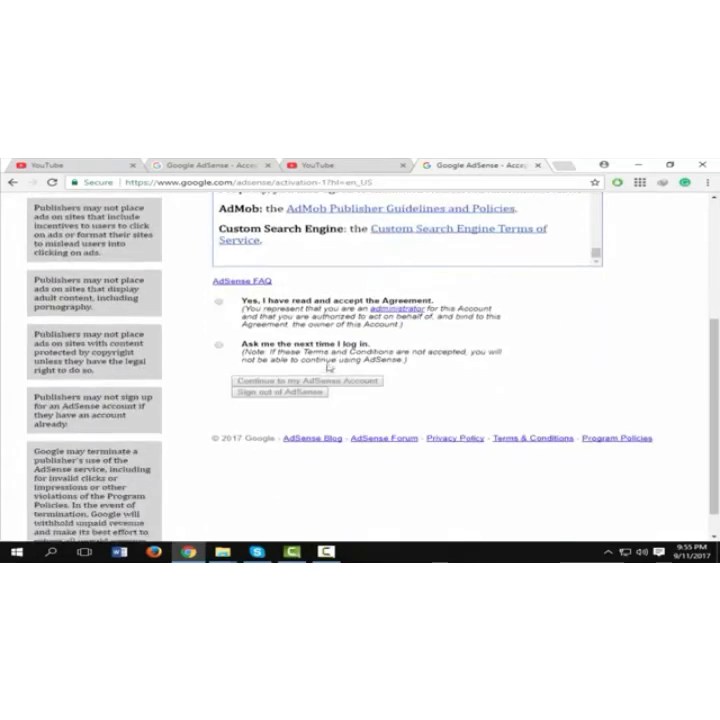
# Choose 'Yes, I have read and accept the Agreement' on the AdSense terms
pyautogui.click(218, 301)
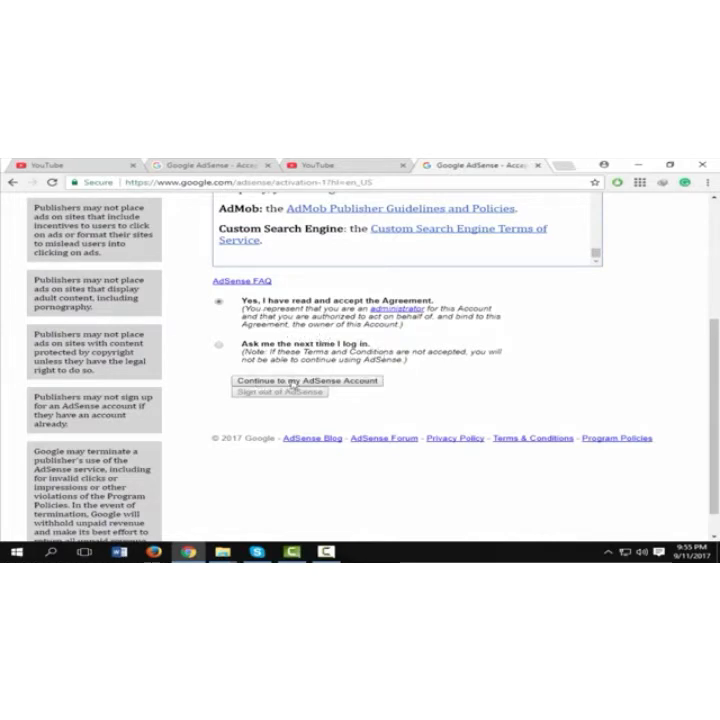
# Continue from the accepted terms into the AdSense account
pyautogui.click(300, 382)
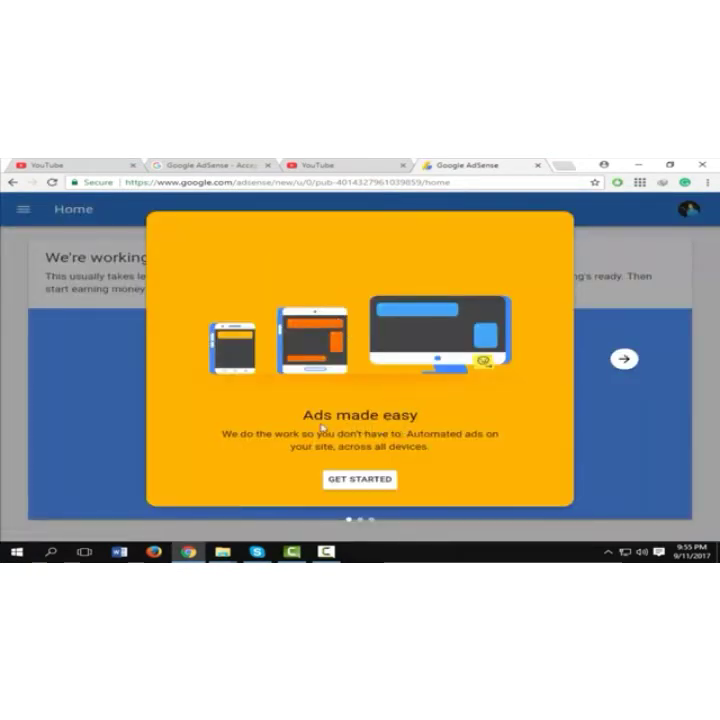
# Dismiss the 'Ads made easy' introduction card using Get Started
pyautogui.click(362, 481)
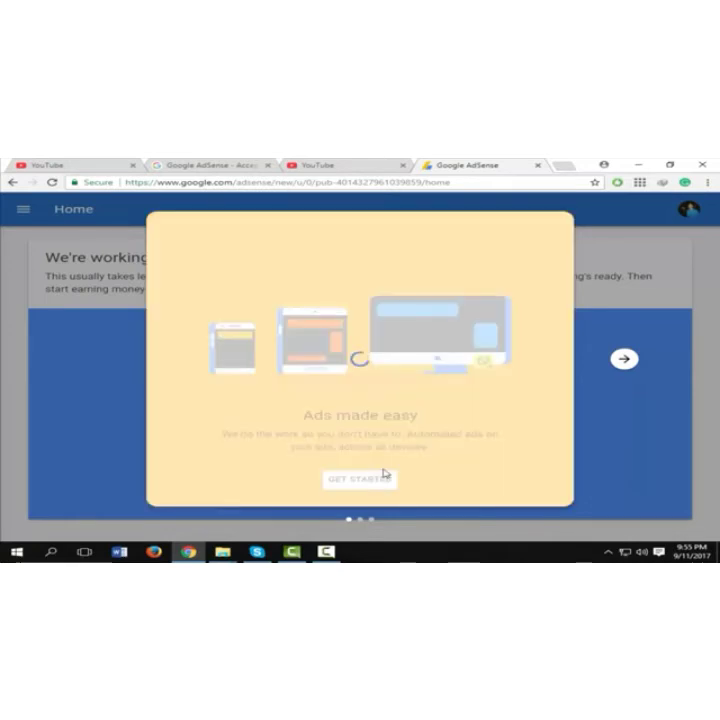